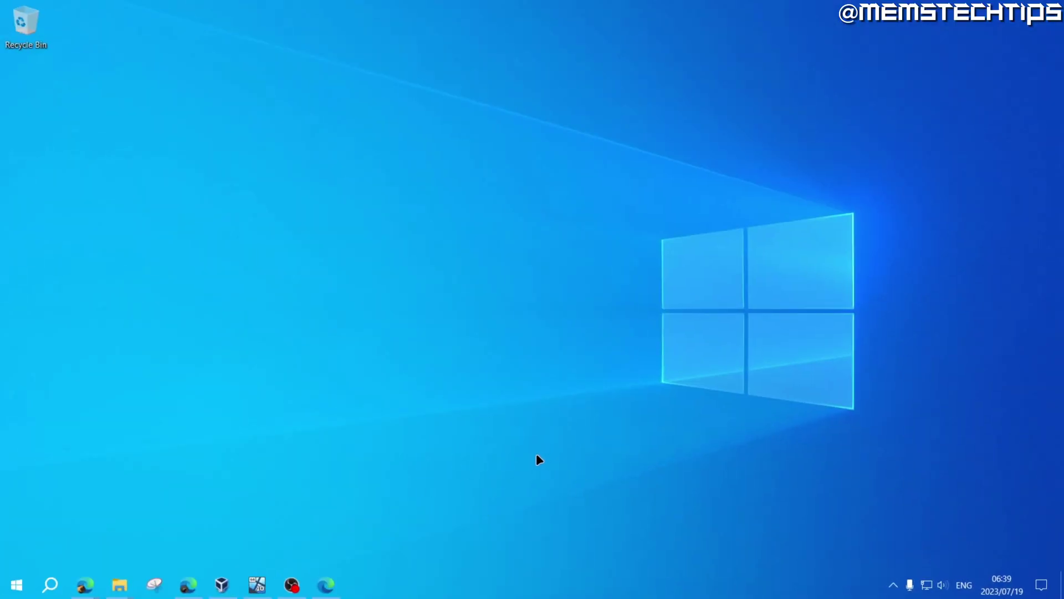
Step: Open Windows search from the taskbar to look up Microsoft Store
{"action": "left_click", "coordinate": [51, 585]}
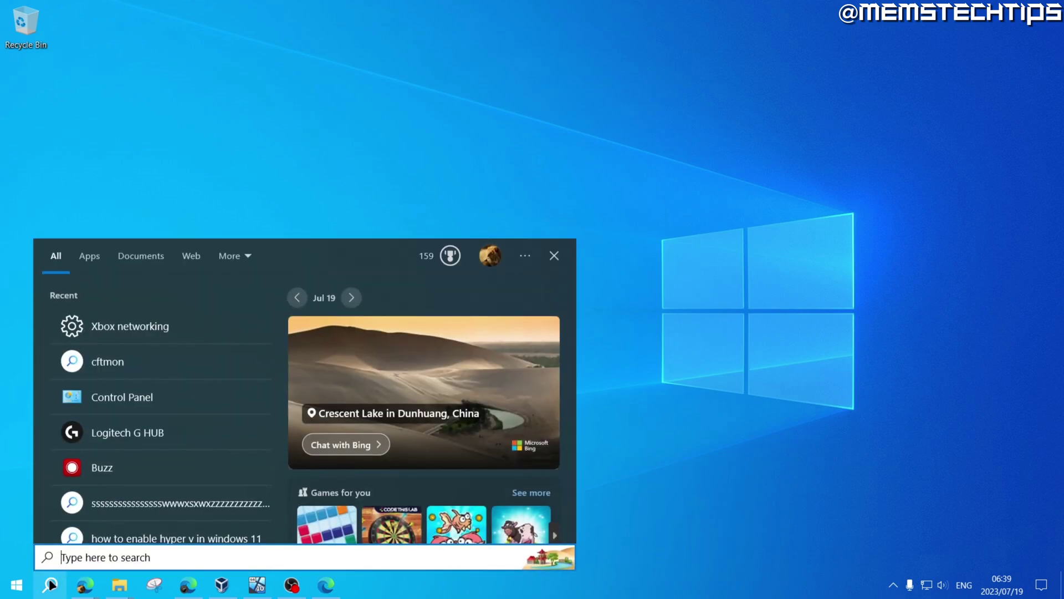
{"action": "type", "text": "microsoft"}
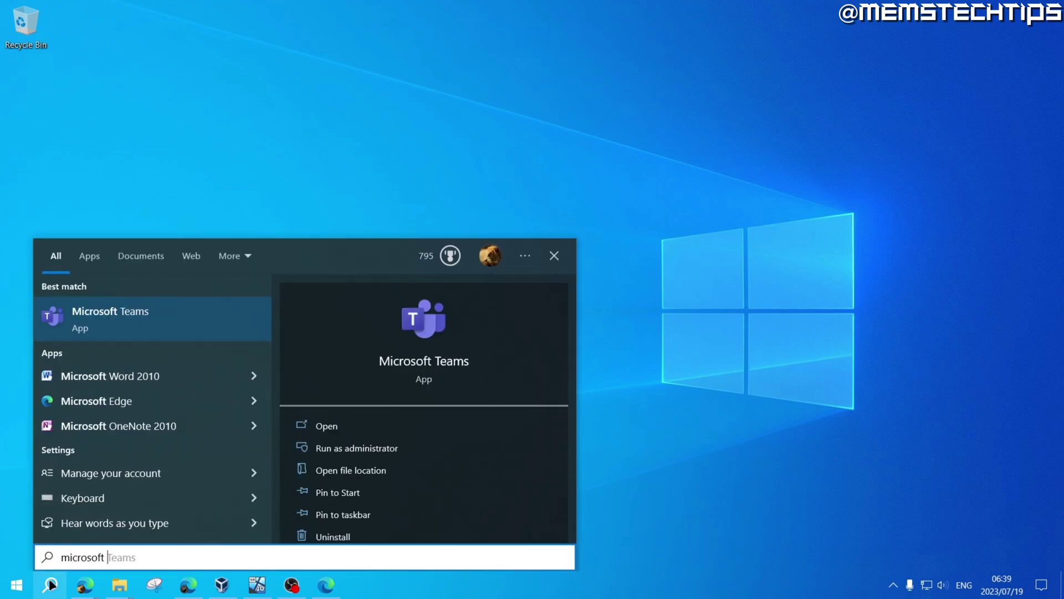
{"action": "type", "text": " store"}
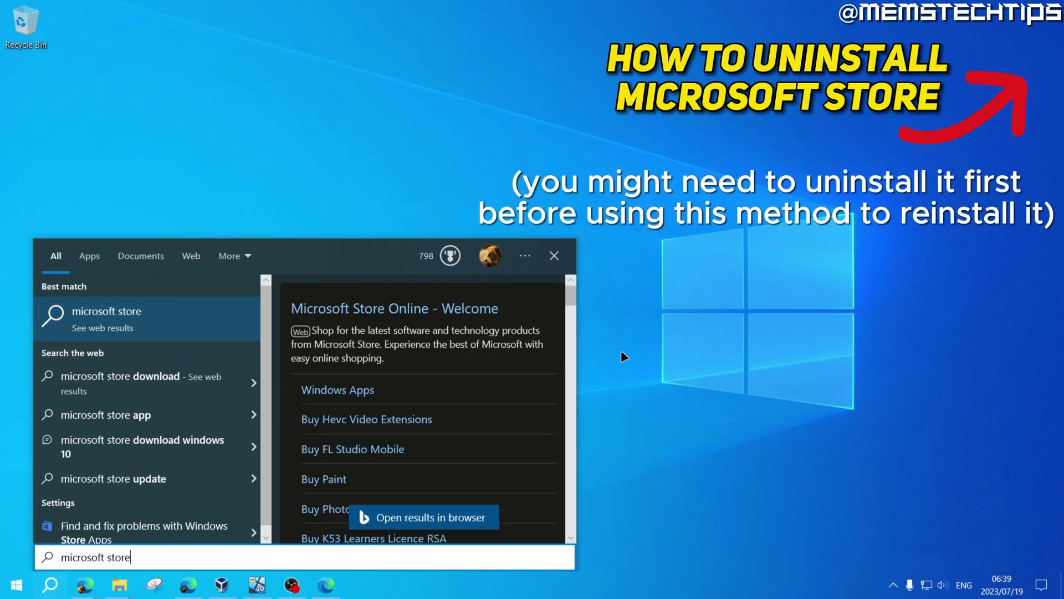
Step: Download the Xbox app installer from the official Xbox App for Windows PC page in Edge
{"action": "left_click", "coordinate": [623, 380]}
{"action": "left_click", "coordinate": [331, 588]}
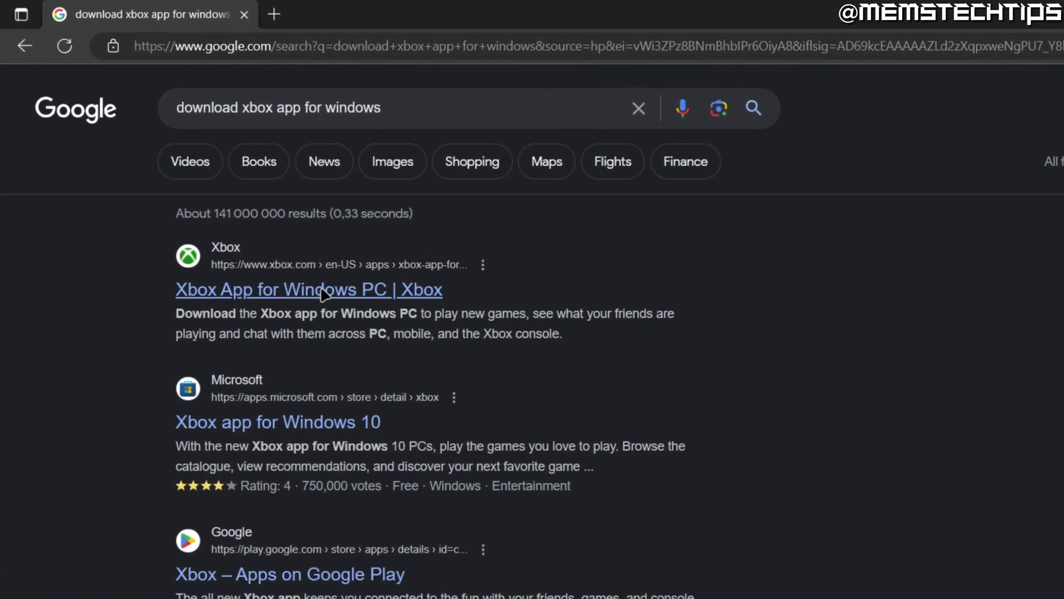
{"action": "left_click", "coordinate": [323, 295]}
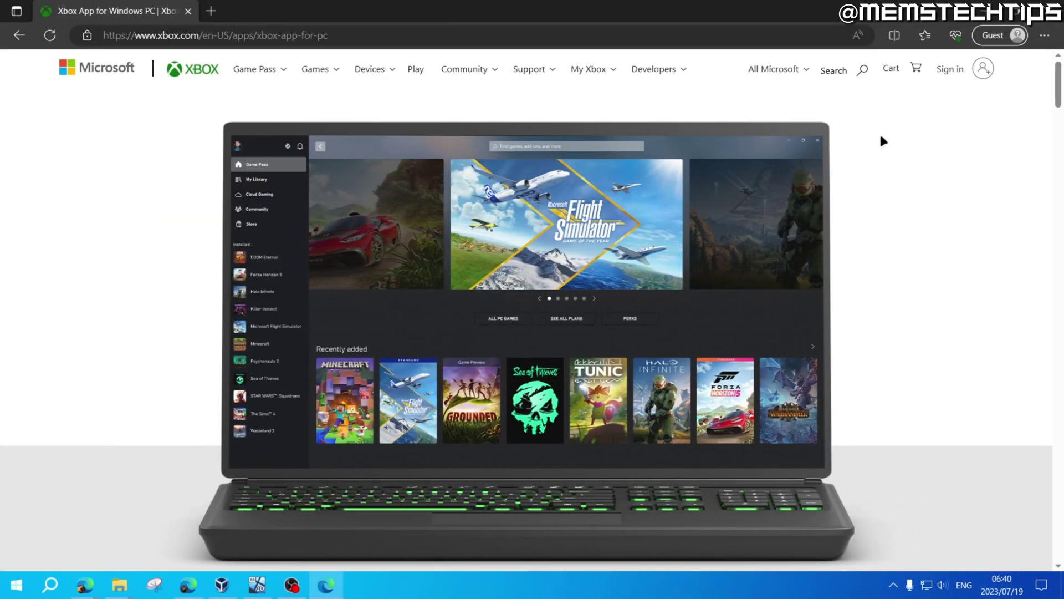
{"action": "scroll", "coordinate": [879, 131], "scroll_direction": "down", "scroll_amount": 4}
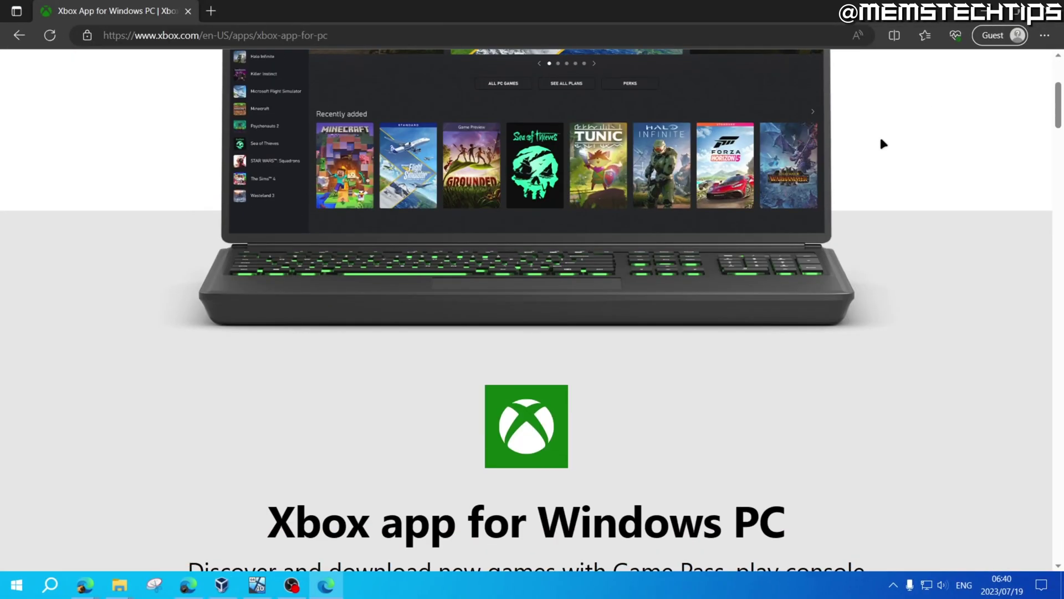
{"action": "scroll", "coordinate": [881, 139], "scroll_direction": "down", "scroll_amount": 5}
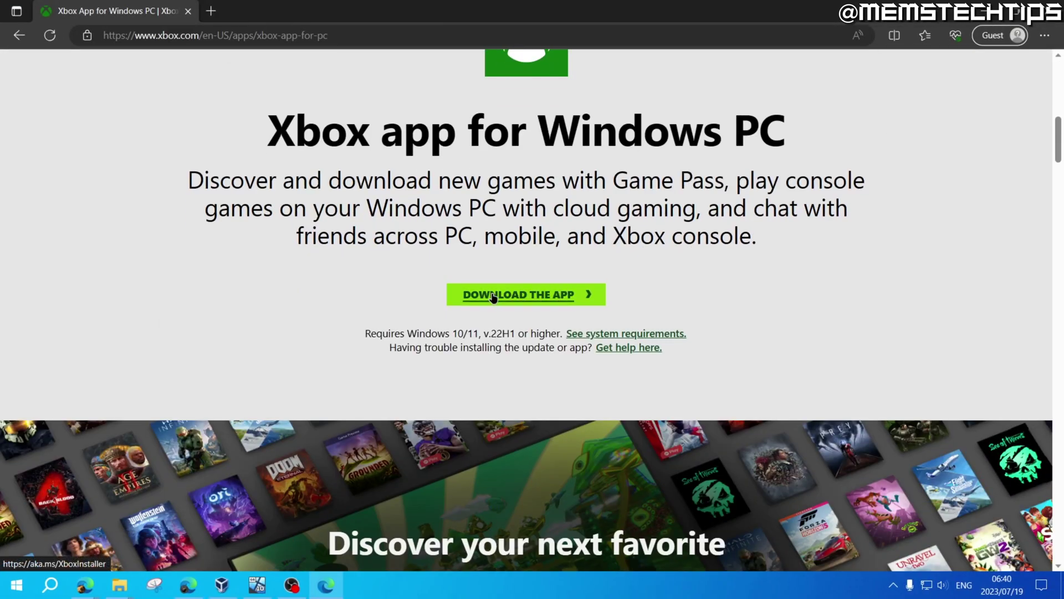
{"action": "left_click", "coordinate": [549, 304]}
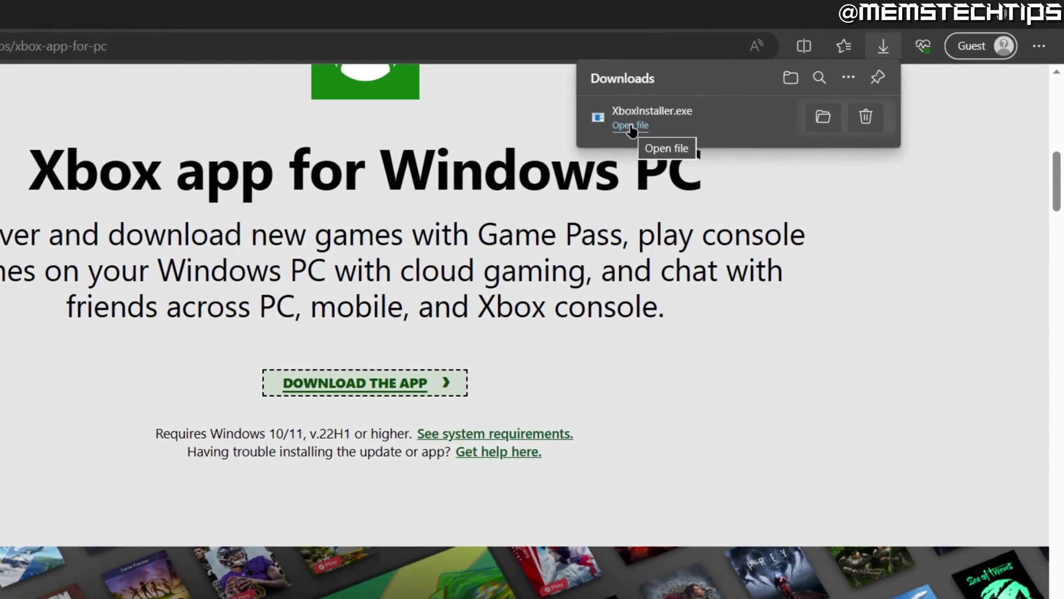
Step: Run the downloaded Xbox installer, accept the license terms and install the Xbox app
{"action": "left_click", "coordinate": [631, 126]}
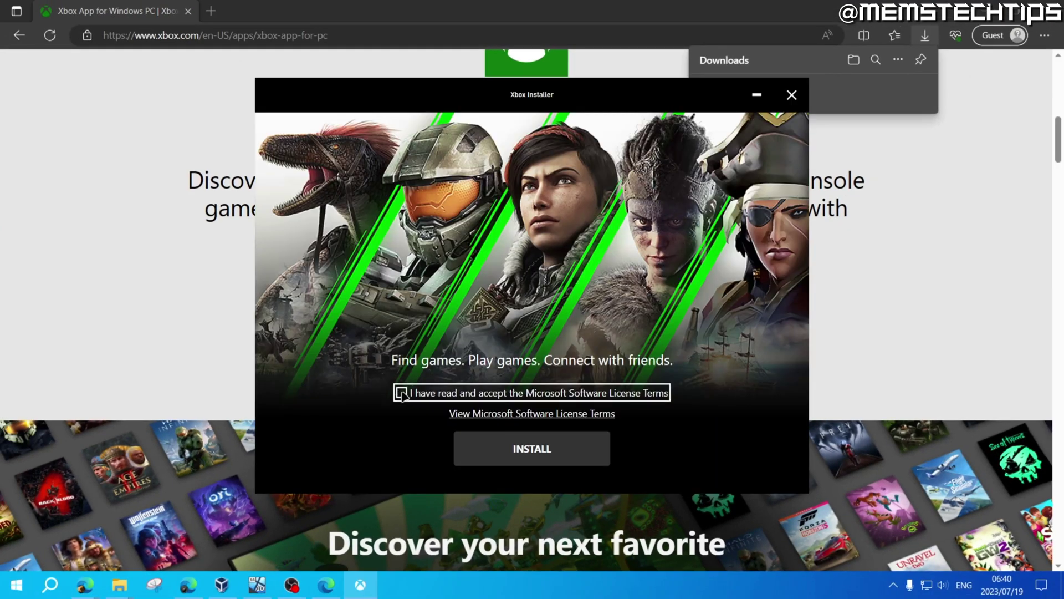
{"action": "left_click", "coordinate": [402, 394]}
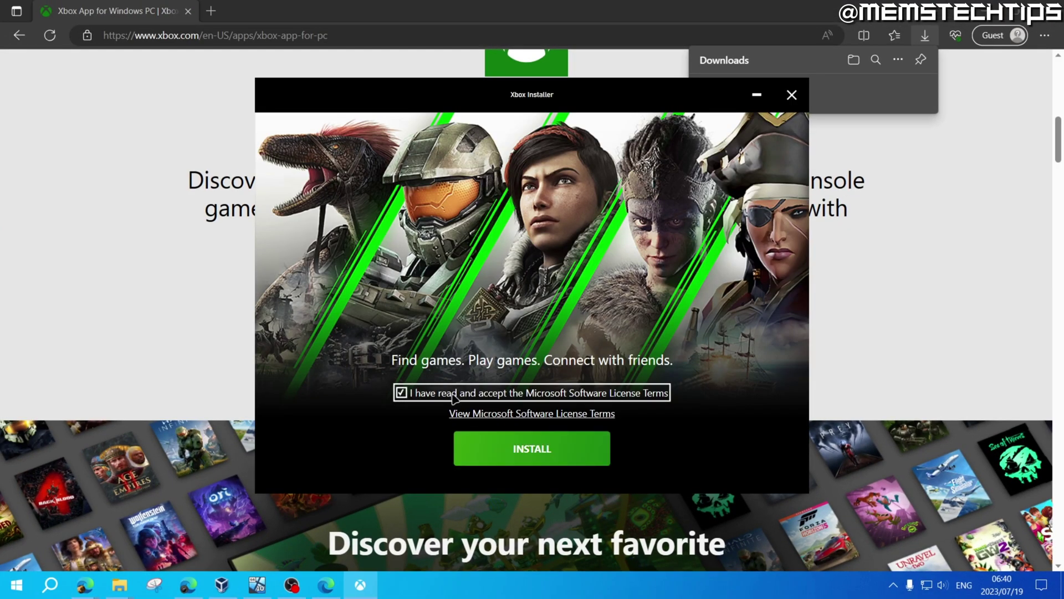
{"action": "left_click", "coordinate": [560, 449]}
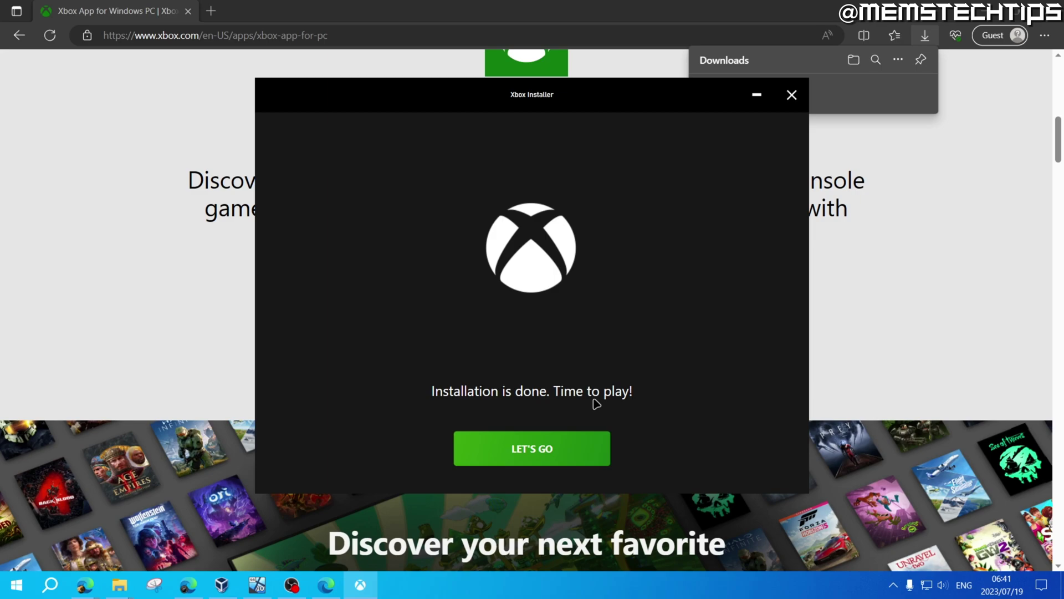
Step: Sign in to the Xbox app with a Microsoft account and create a profile with the yellow X avatar
{"action": "left_click", "coordinate": [548, 455]}
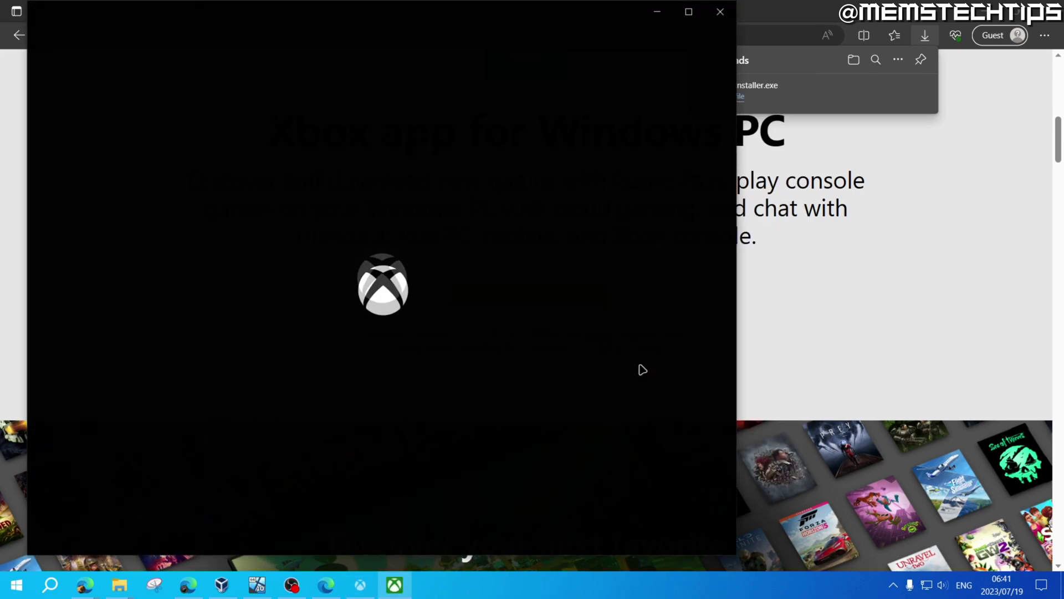
{"action": "left_click_drag", "start_coordinate": [422, 17], "coordinate": [554, 35]}
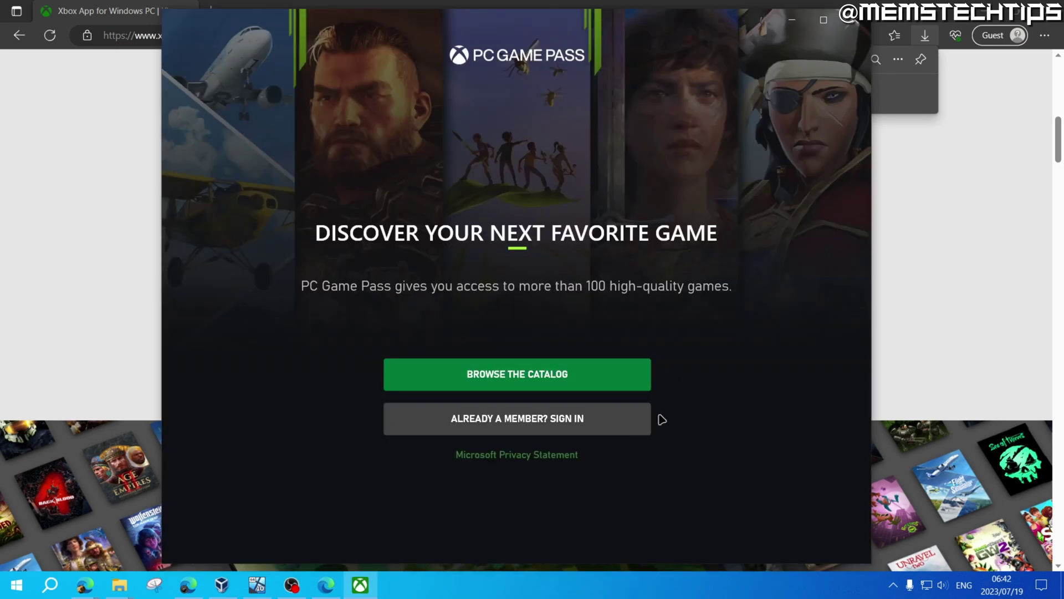
{"action": "left_click", "coordinate": [586, 428]}
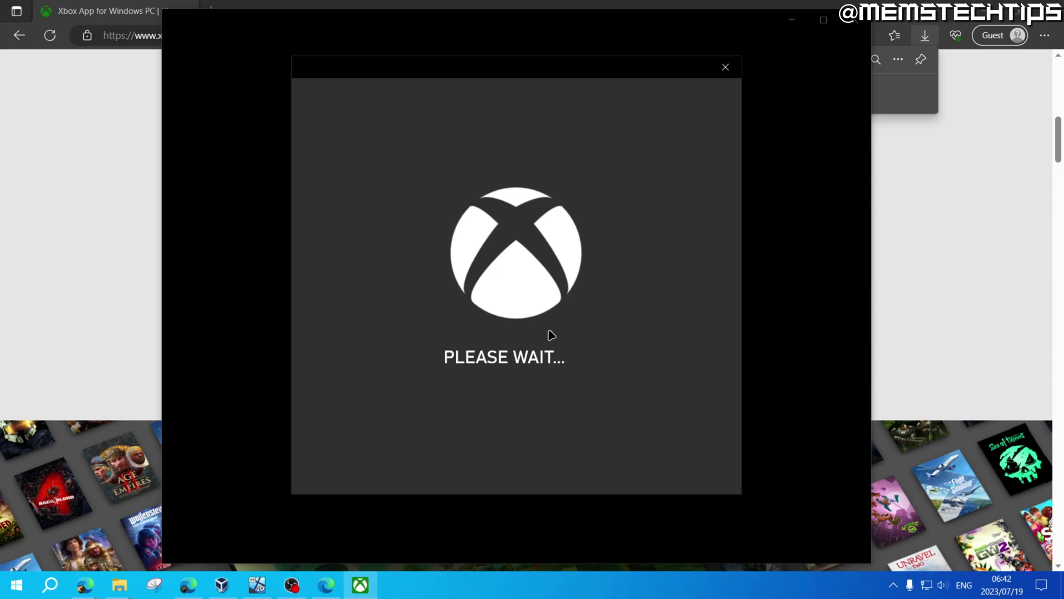
{"action": "left_click", "coordinate": [548, 453]}
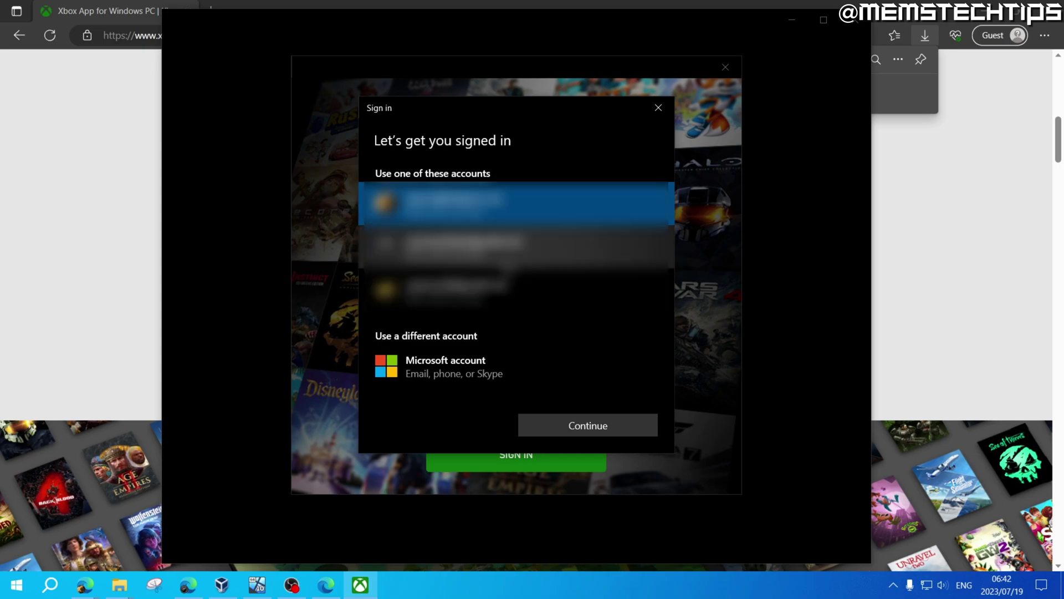
{"action": "left_click", "coordinate": [516, 246]}
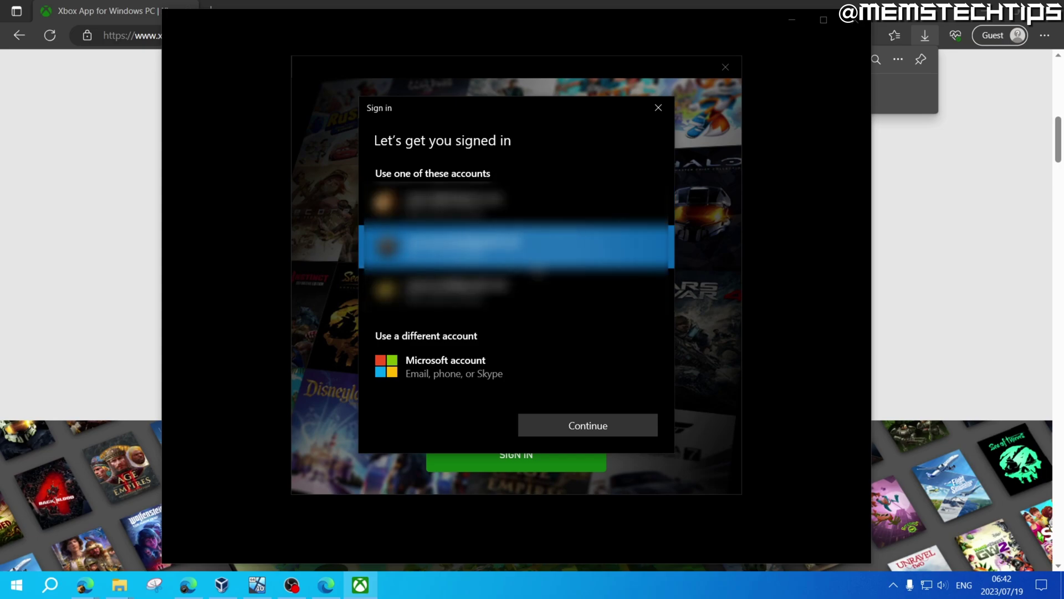
{"action": "left_click", "coordinate": [588, 427]}
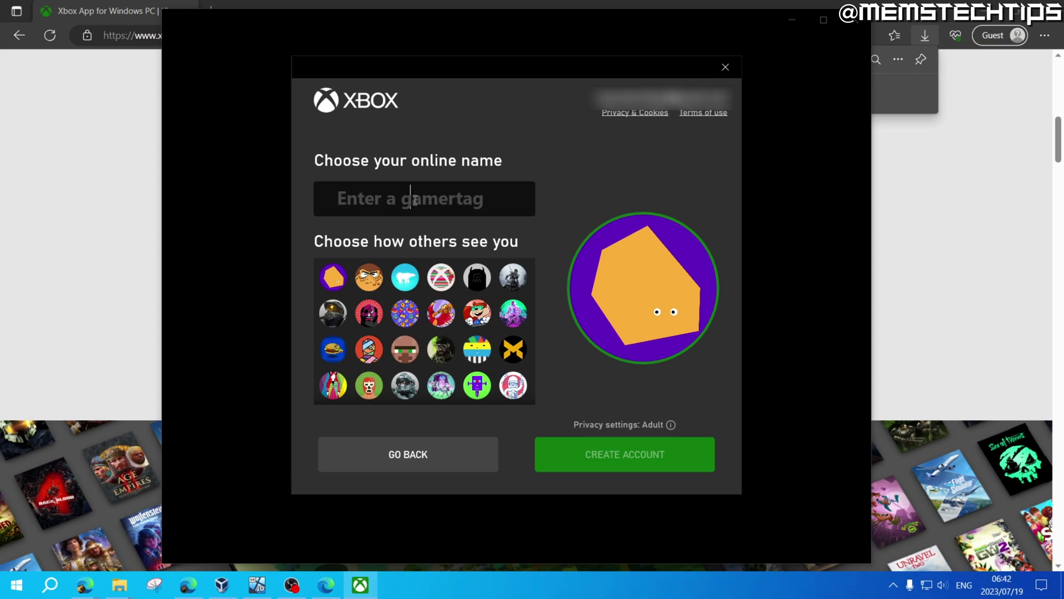
{"action": "type", "text": "memor"}
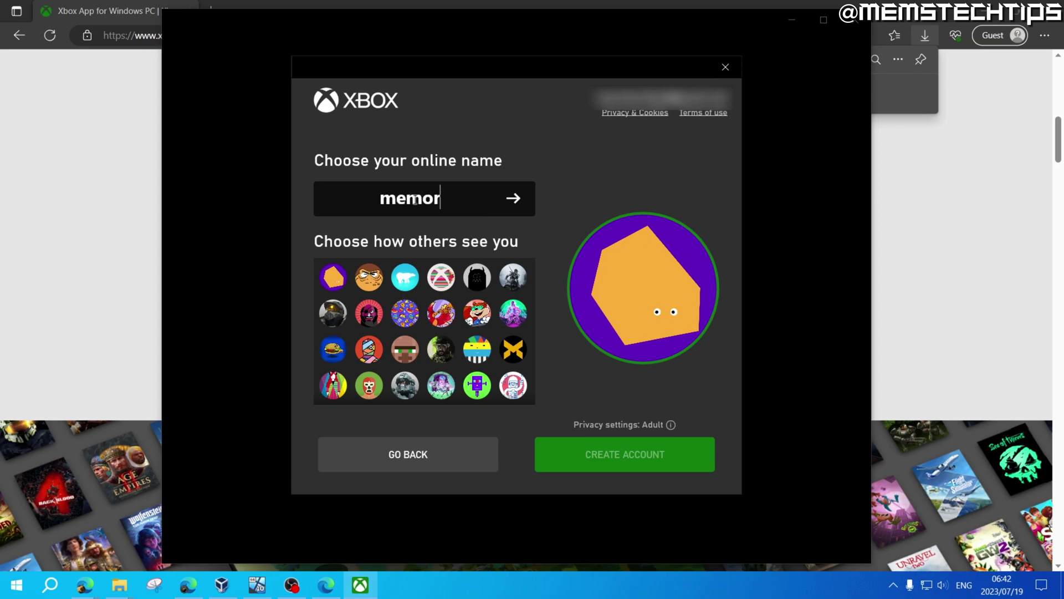
{"action": "type", "text": "y"}
{"action": "left_click", "coordinate": [513, 349]}
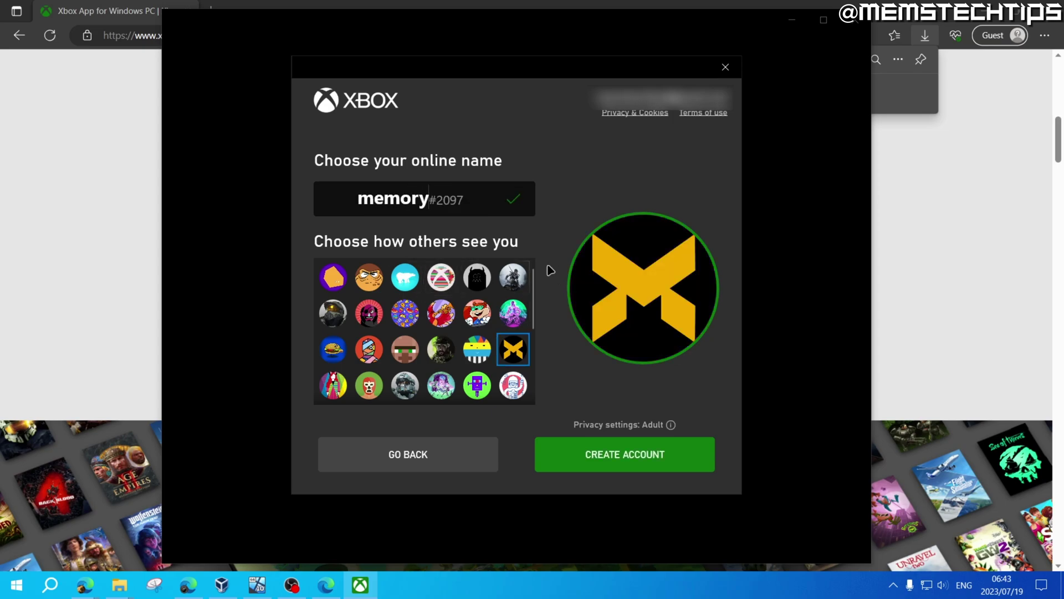
{"action": "left_click", "coordinate": [625, 463]}
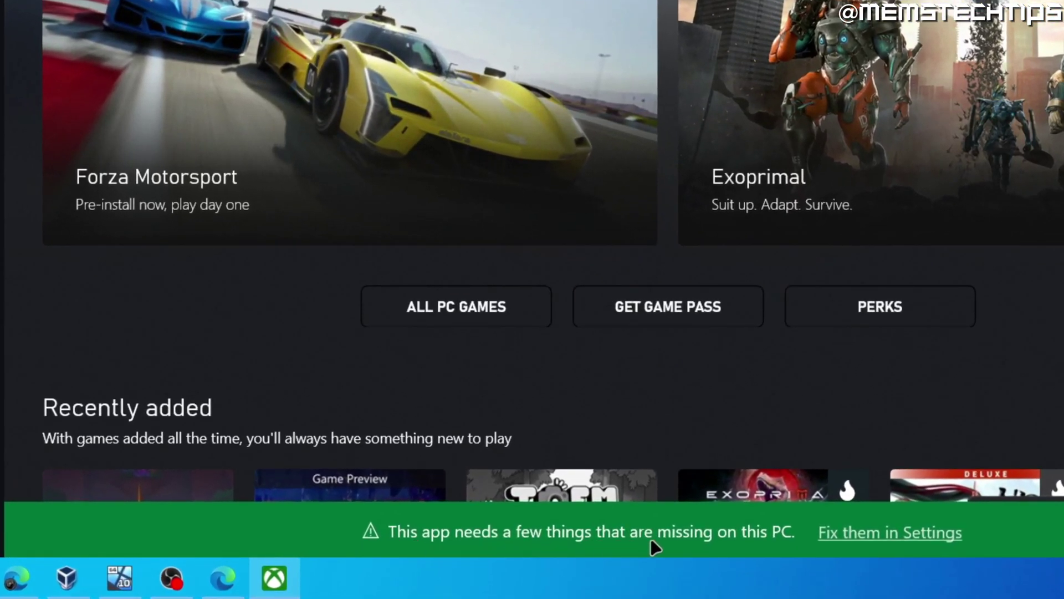
Step: Install the missing Microsoft Store dependency from the Xbox app's General settings
{"action": "left_click", "coordinate": [890, 539]}
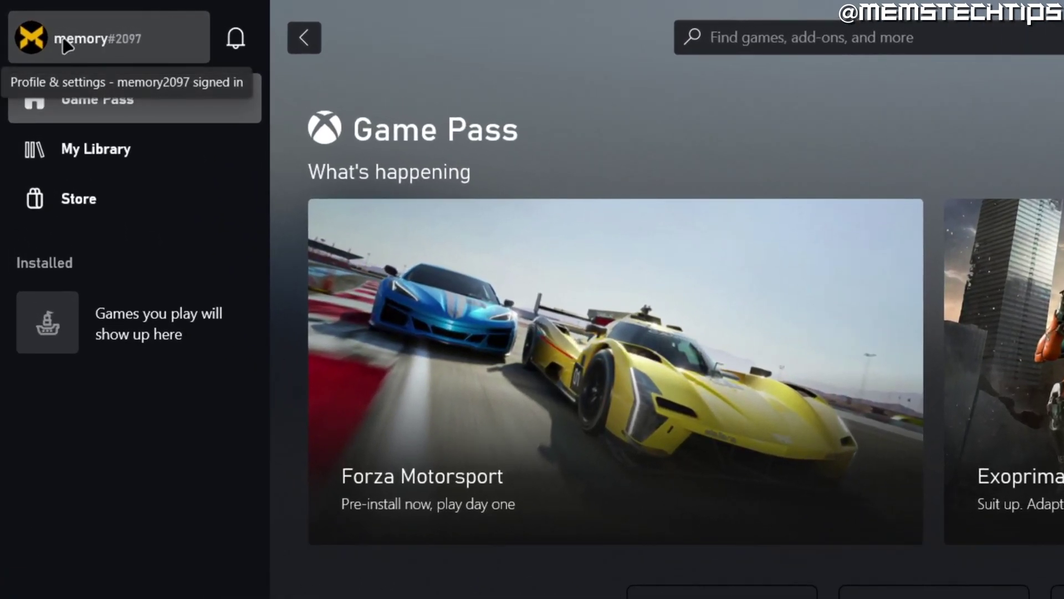
{"action": "left_click", "coordinate": [86, 42]}
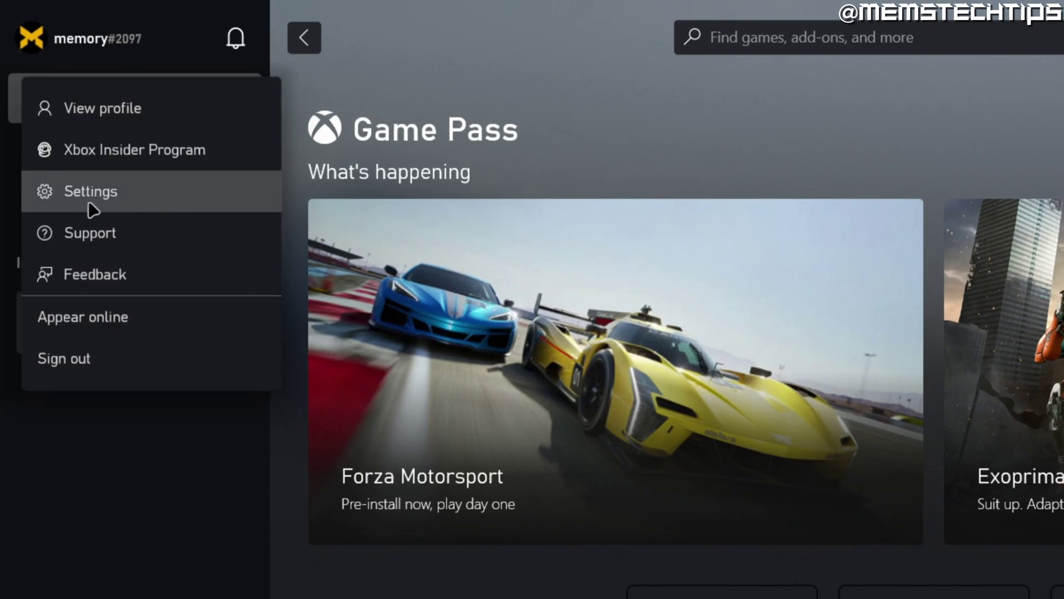
{"action": "left_click", "coordinate": [143, 200]}
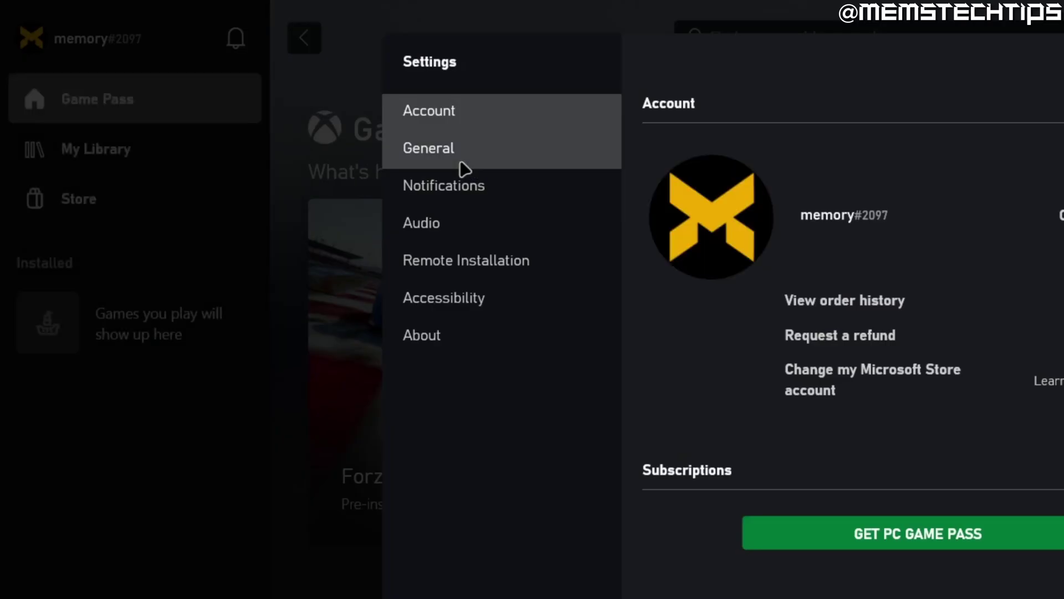
{"action": "left_click", "coordinate": [489, 147]}
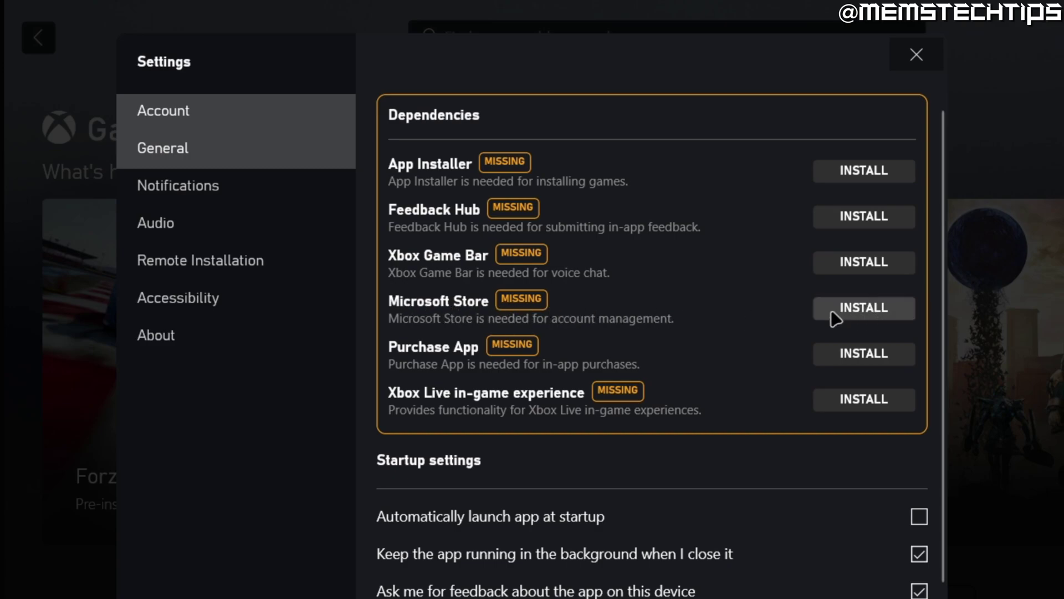
{"action": "left_click", "coordinate": [875, 316]}
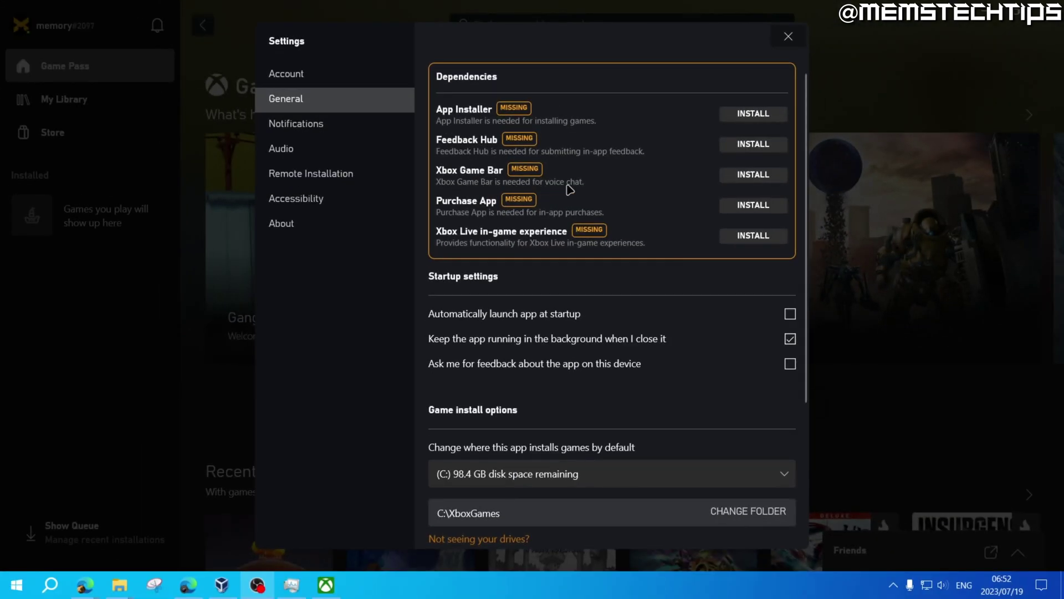
Step: Close the Xbox app's settings and window, then view the Start menu's All apps list
{"action": "left_click", "coordinate": [790, 40]}
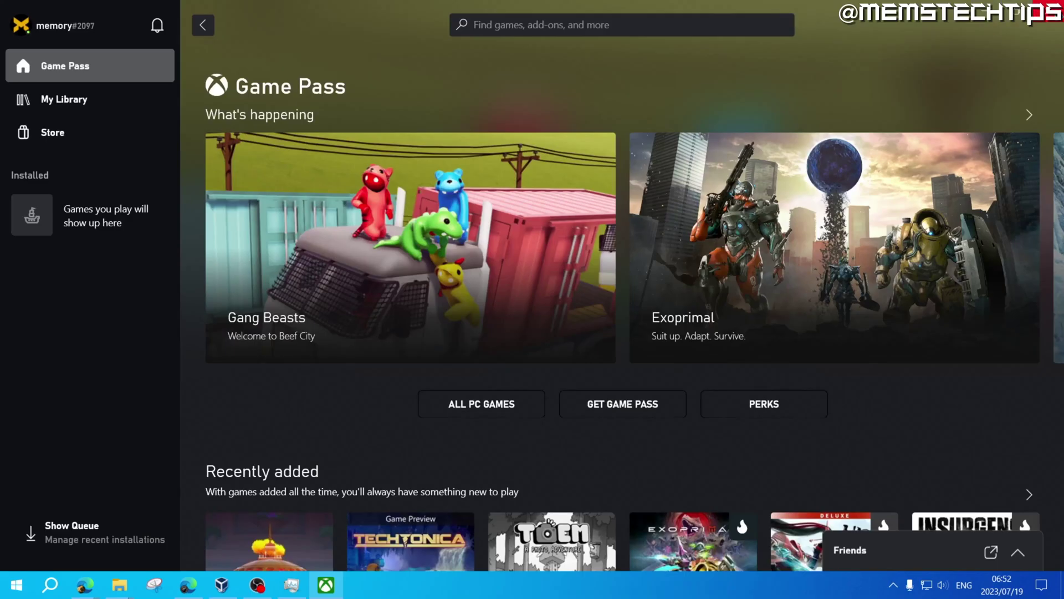
{"action": "left_click", "coordinate": [1051, 13]}
{"action": "left_click", "coordinate": [17, 589]}
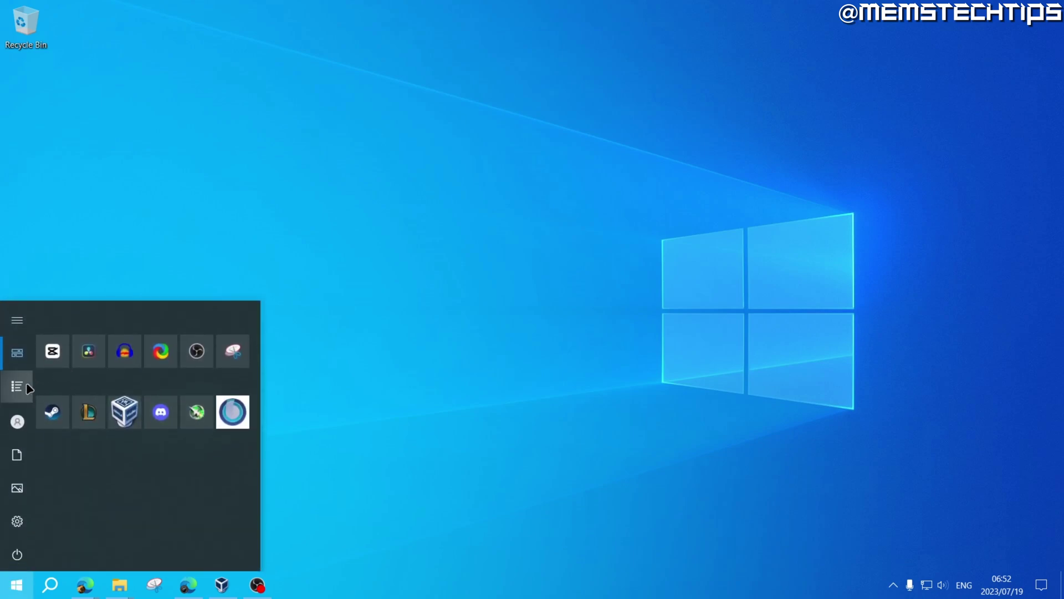
{"action": "left_click", "coordinate": [17, 385]}
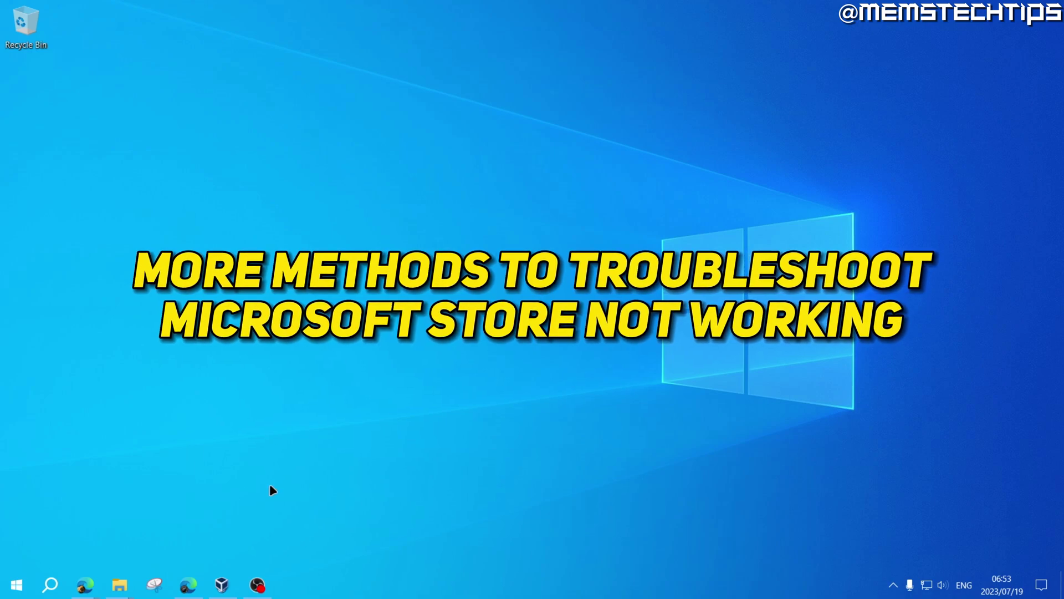
Step: Search Windows for troubleshoot and open the Troubleshoot settings result
{"action": "left_click", "coordinate": [50, 586]}
{"action": "type", "text": "t"}
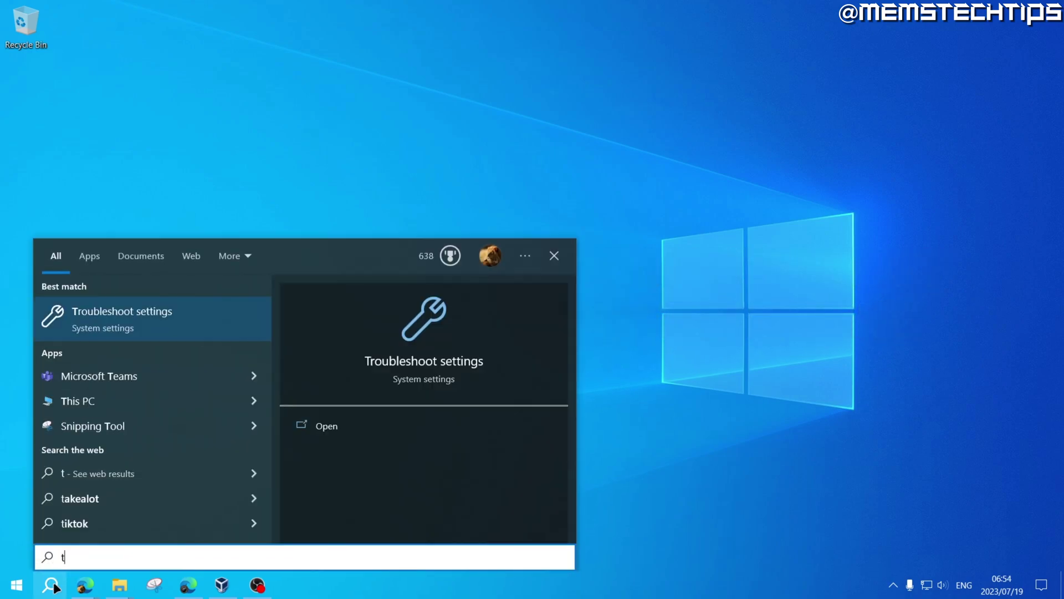
{"action": "type", "text": "roubleshoot"}
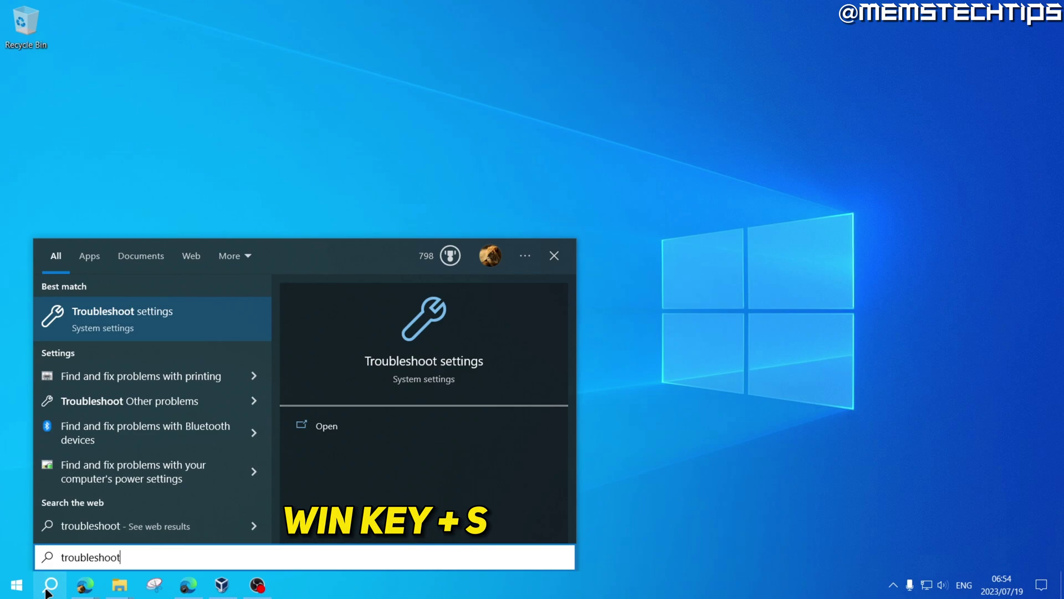
{"action": "left_click", "coordinate": [123, 328]}
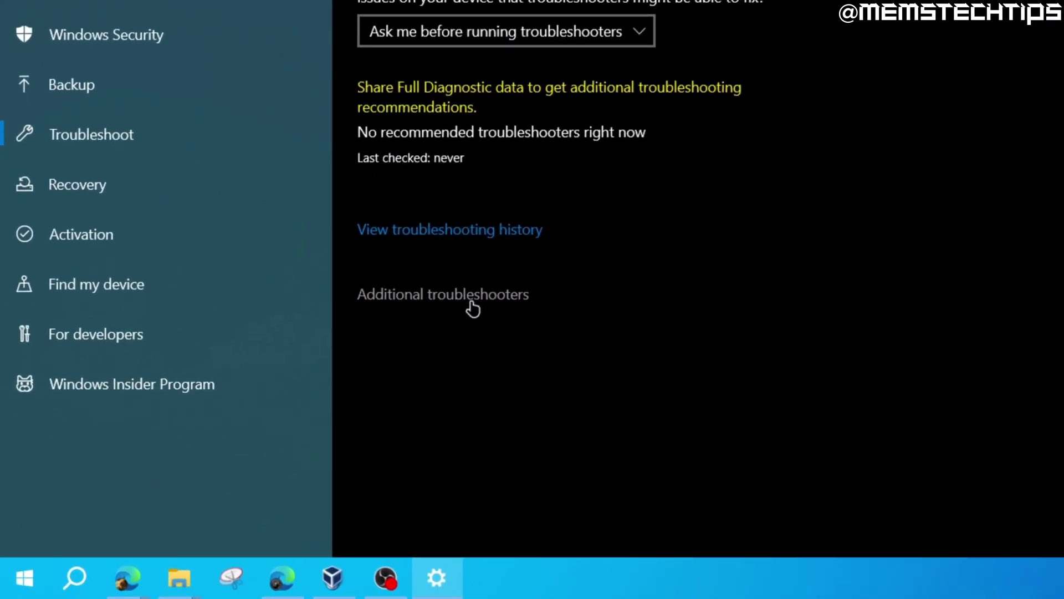
Step: Run the Windows Store Apps troubleshooter, skipping the User Account Control step, then close Settings
{"action": "left_click", "coordinate": [465, 295]}
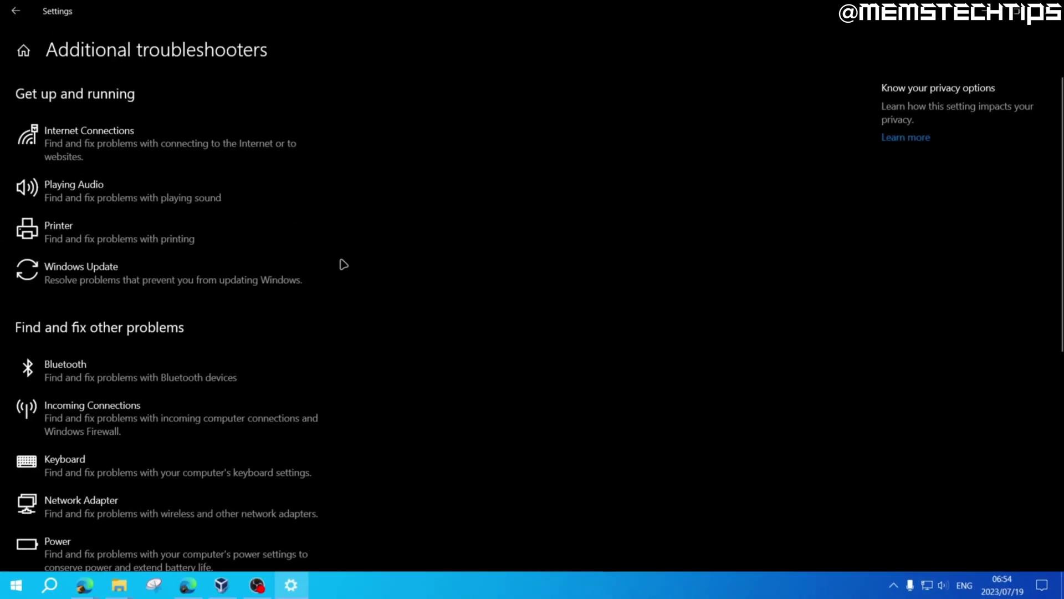
{"action": "scroll", "coordinate": [342, 265], "scroll_direction": "down", "scroll_amount": 5}
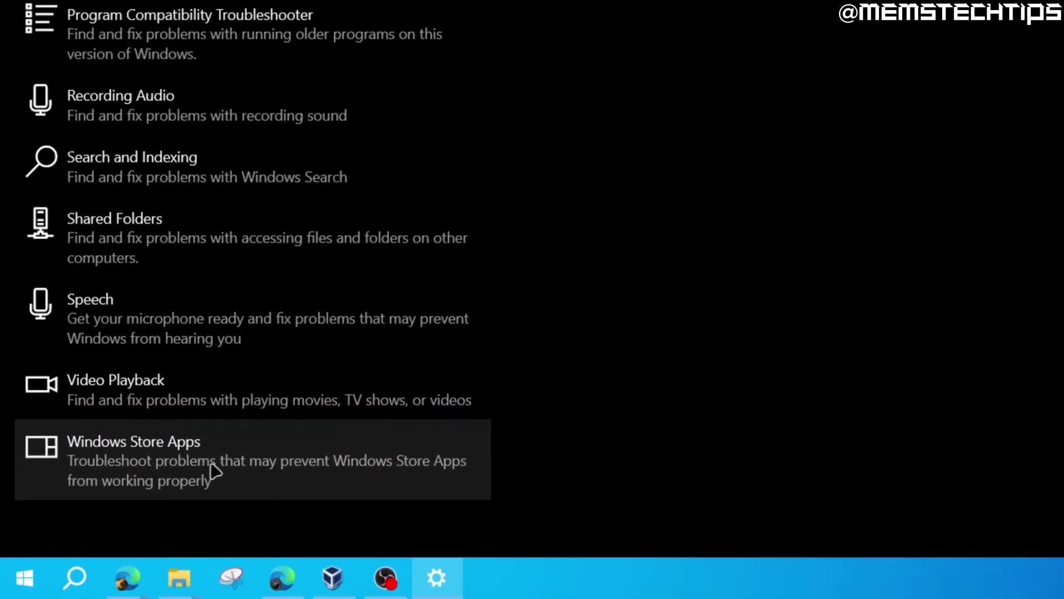
{"action": "left_click", "coordinate": [250, 470]}
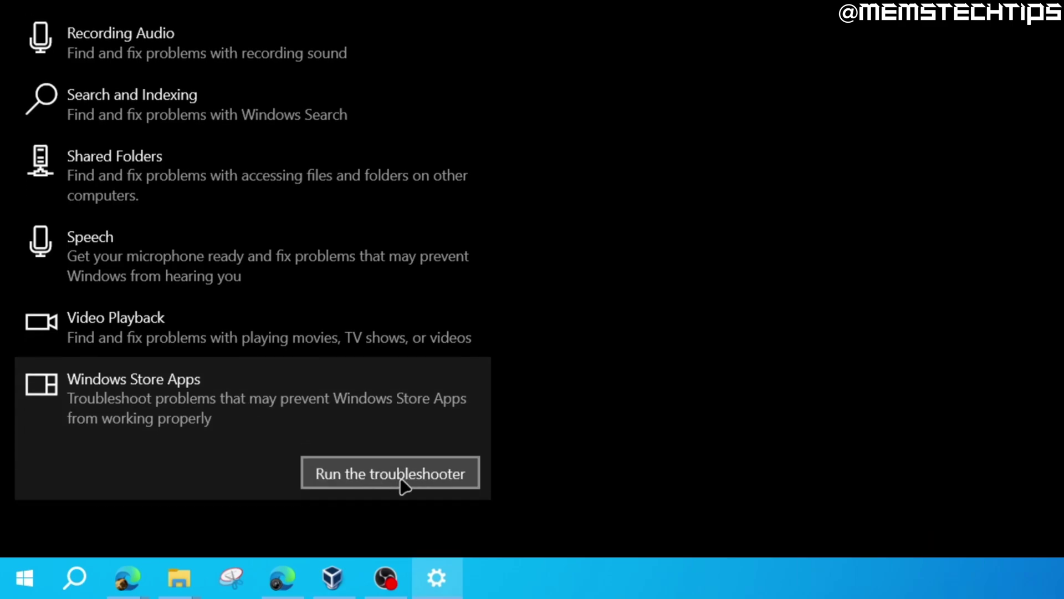
{"action": "left_click", "coordinate": [349, 479]}
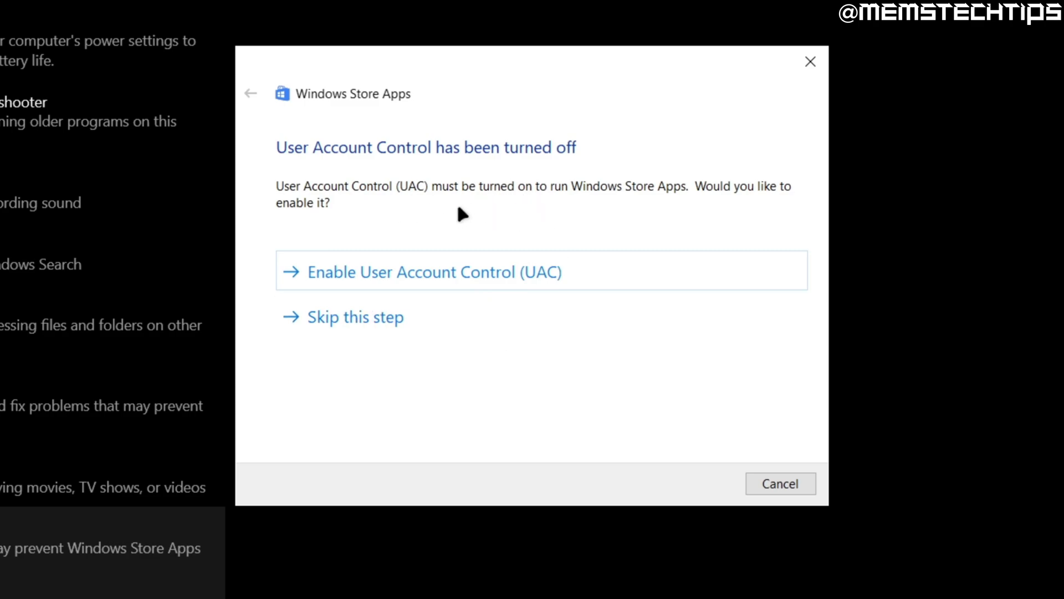
{"action": "left_click", "coordinate": [457, 317]}
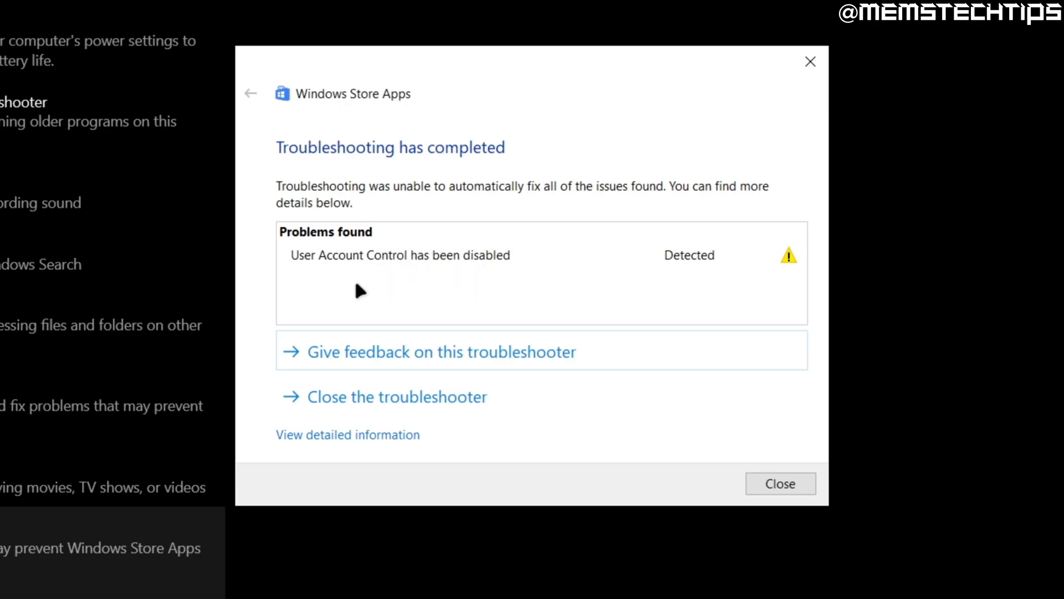
{"action": "left_click", "coordinate": [710, 432]}
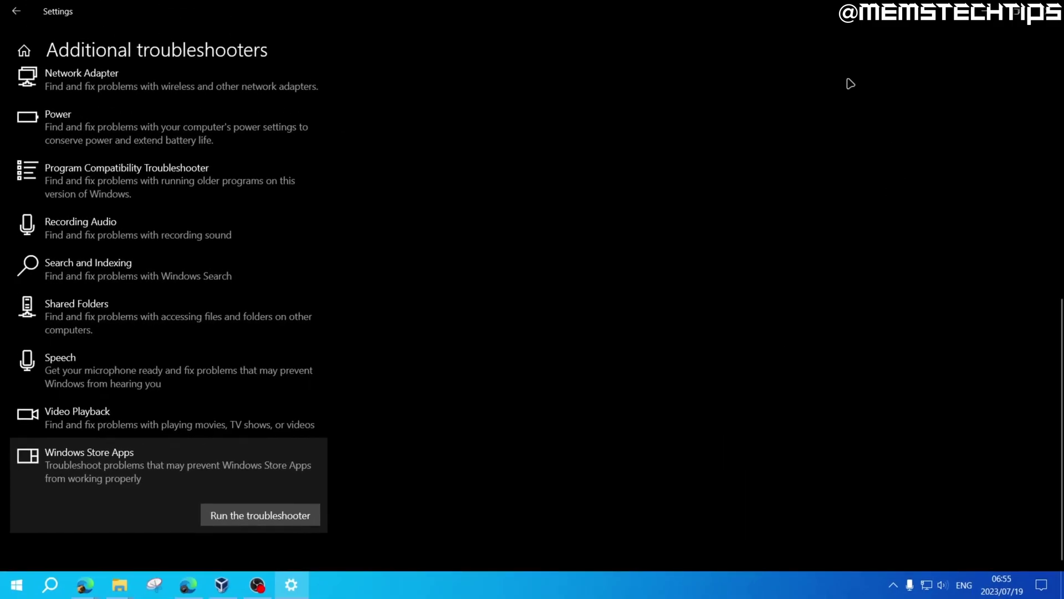
{"action": "left_click", "coordinate": [1037, 12]}
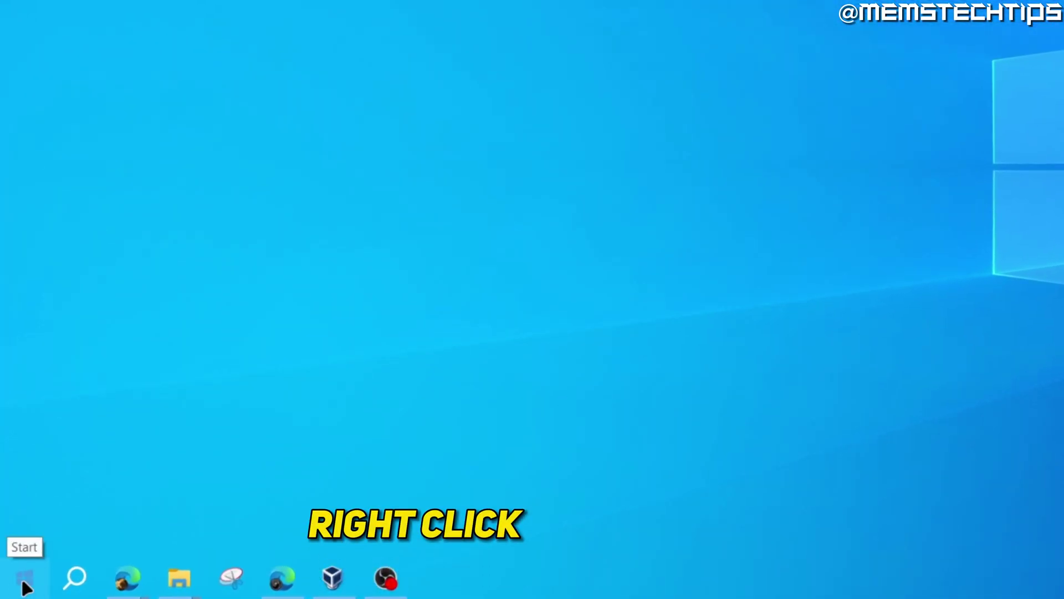
Step: Launch Windows PowerShell (Admin) from the Start button's right-click menu
{"action": "right_click", "coordinate": [17, 585]}
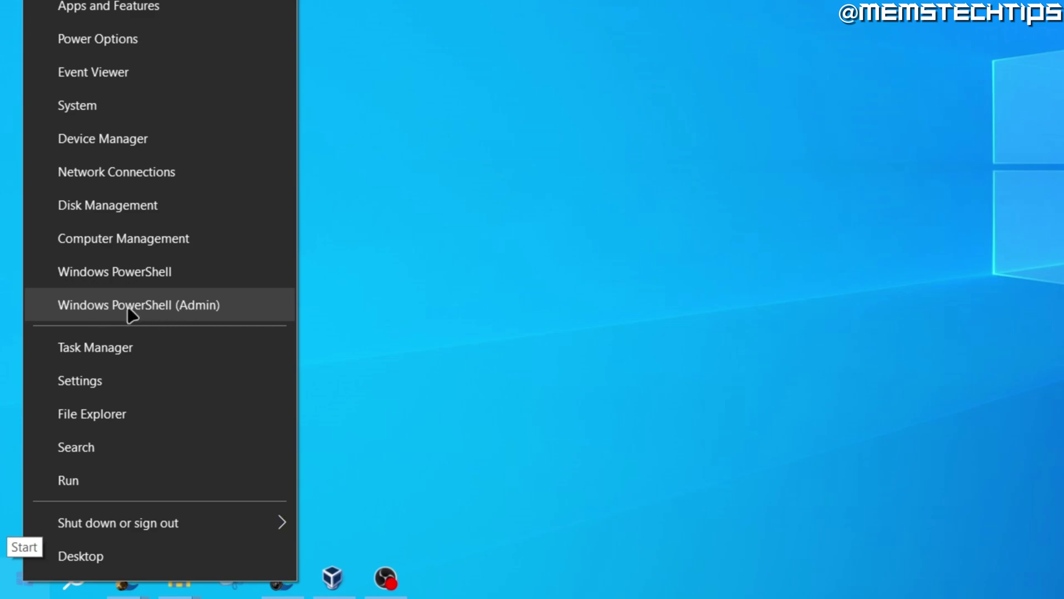
{"action": "left_click", "coordinate": [149, 307]}
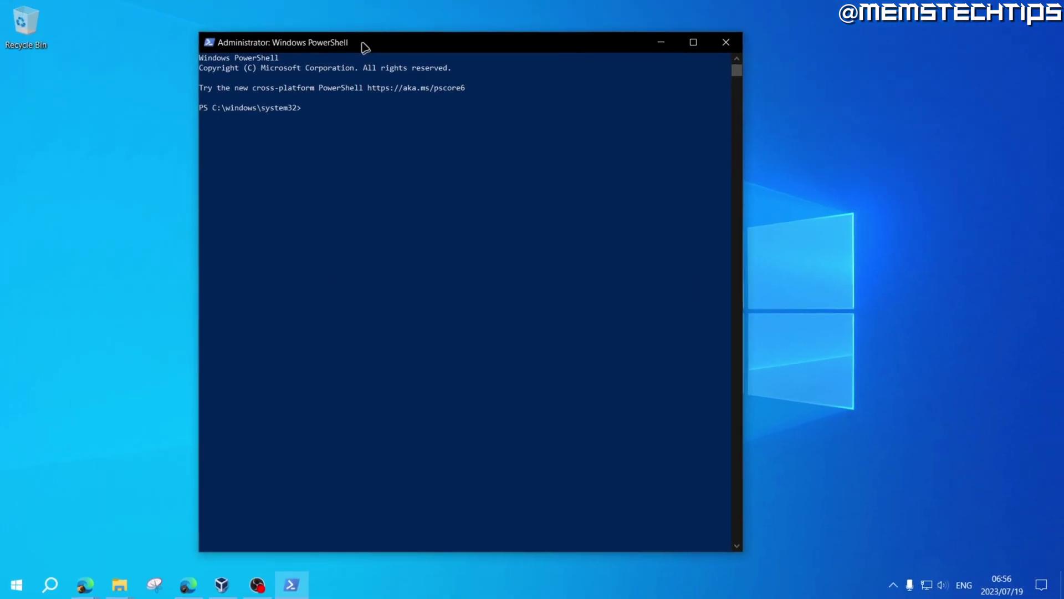
Step: Paste the Get-AppXPackage *WindowsStore* re-registration command into the elevated PowerShell window
{"action": "left_click_drag", "start_coordinate": [364, 45], "coordinate": [392, 43]}
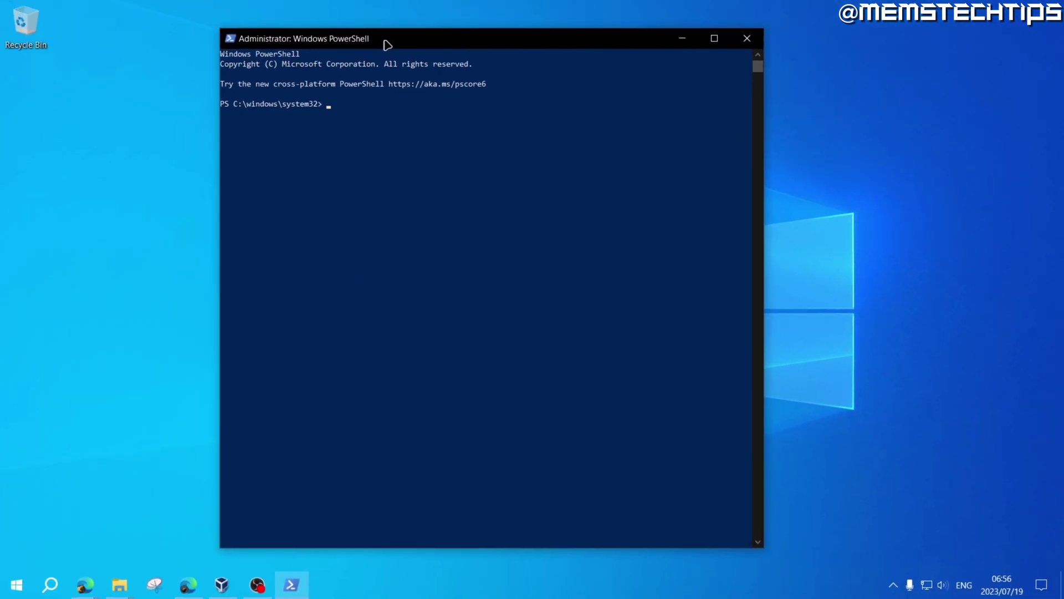
{"action": "right_click", "coordinate": [333, 127]}
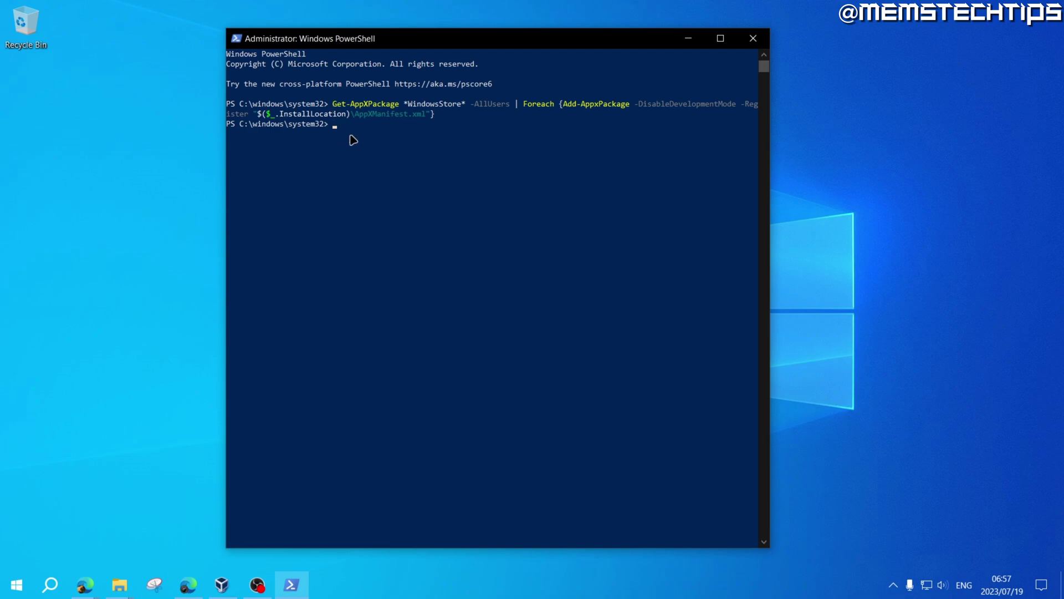
{"action": "type", "text": "wsreset.exe"}
Step: Run wsreset.exe and wait for Microsoft Store's launch screen to load the Home page
{"action": "key", "text": "Return"}
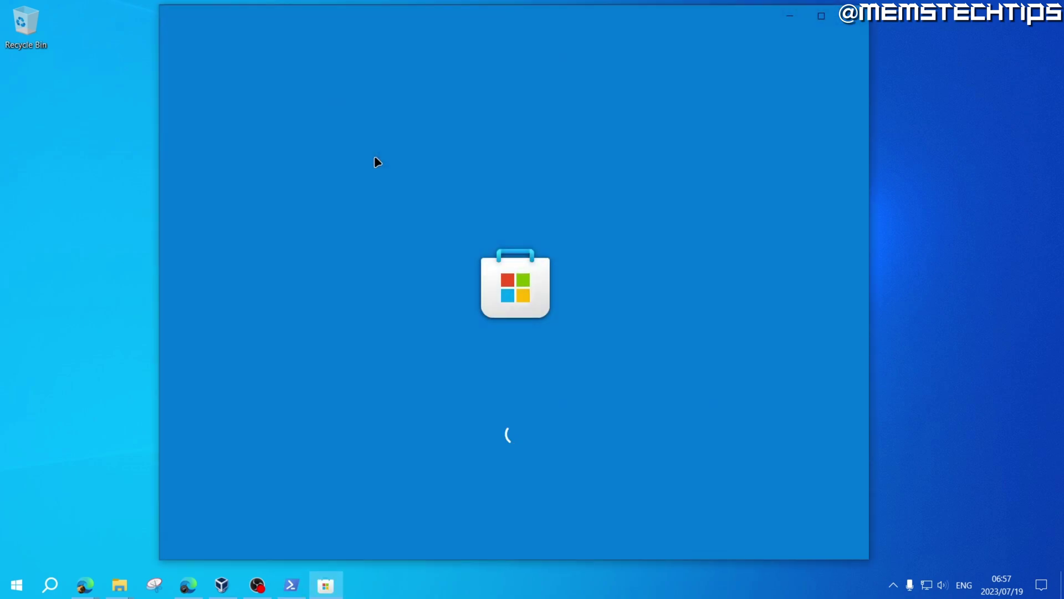